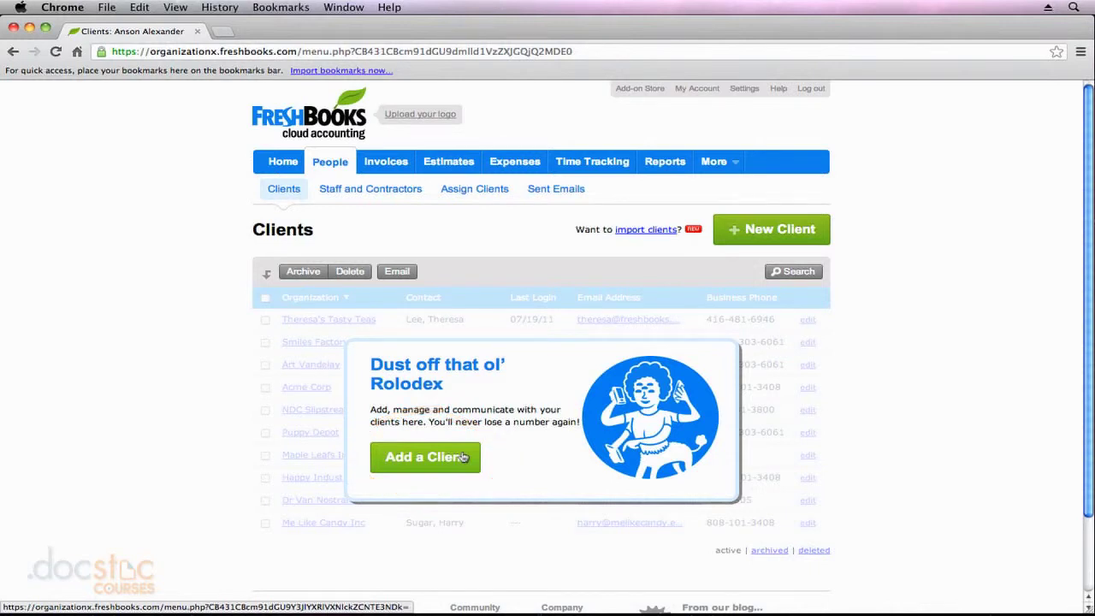
Step: Look over the client Import & Export options, then return to the Clients page
{"action": "left_click", "coordinate": [657, 233]}
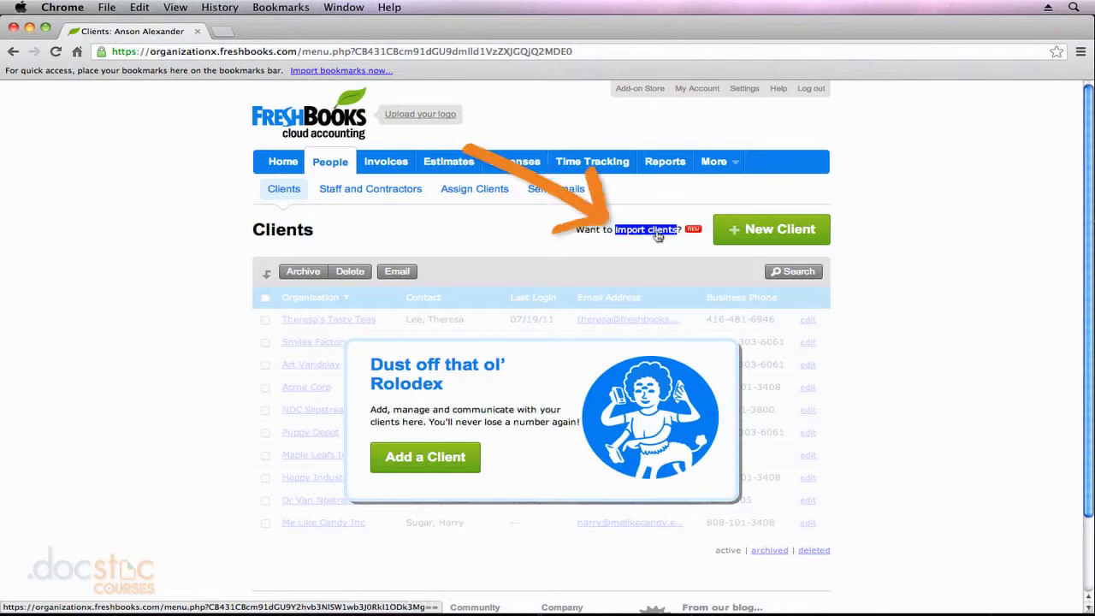
{"action": "left_click", "coordinate": [657, 235]}
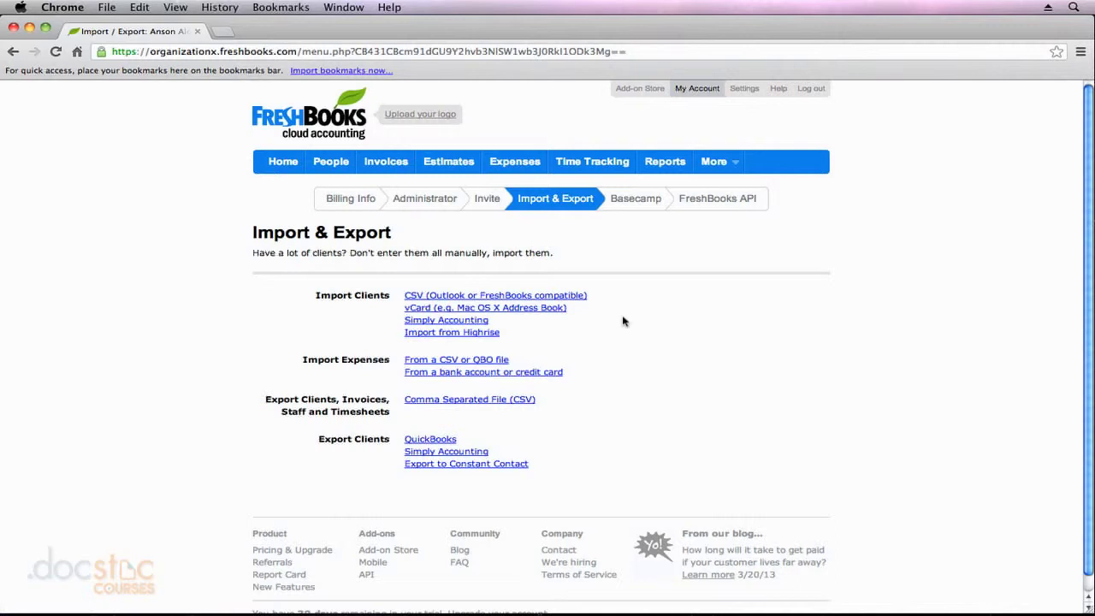
{"action": "left_click", "coordinate": [411, 360]}
Step: From the Clients list, start a New Client with organization name 'Company ABC'
{"action": "left_click", "coordinate": [342, 171]}
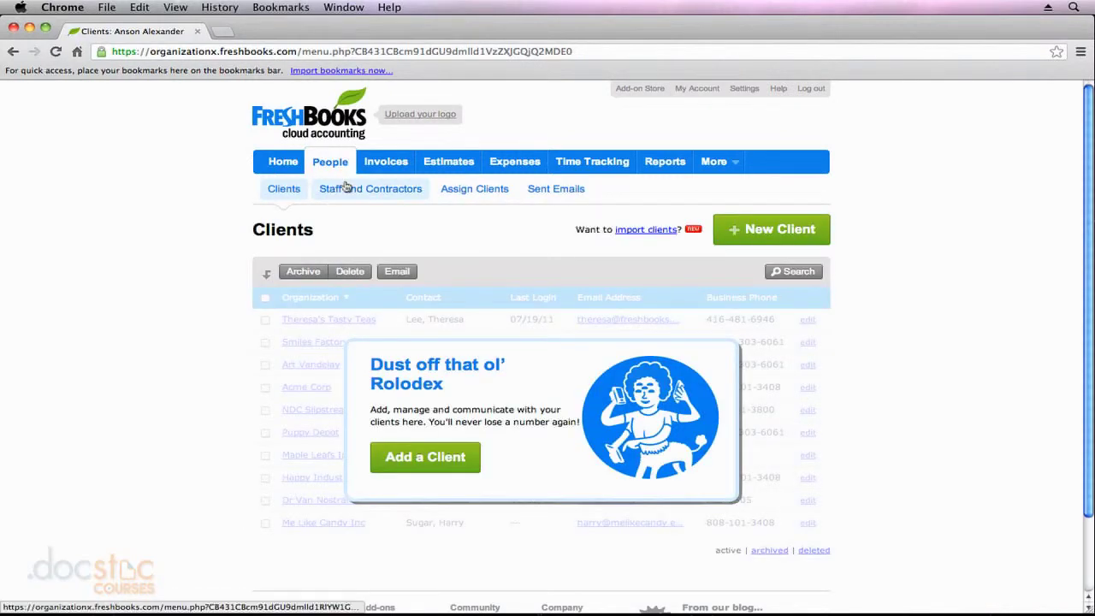
{"action": "left_click", "coordinate": [777, 237]}
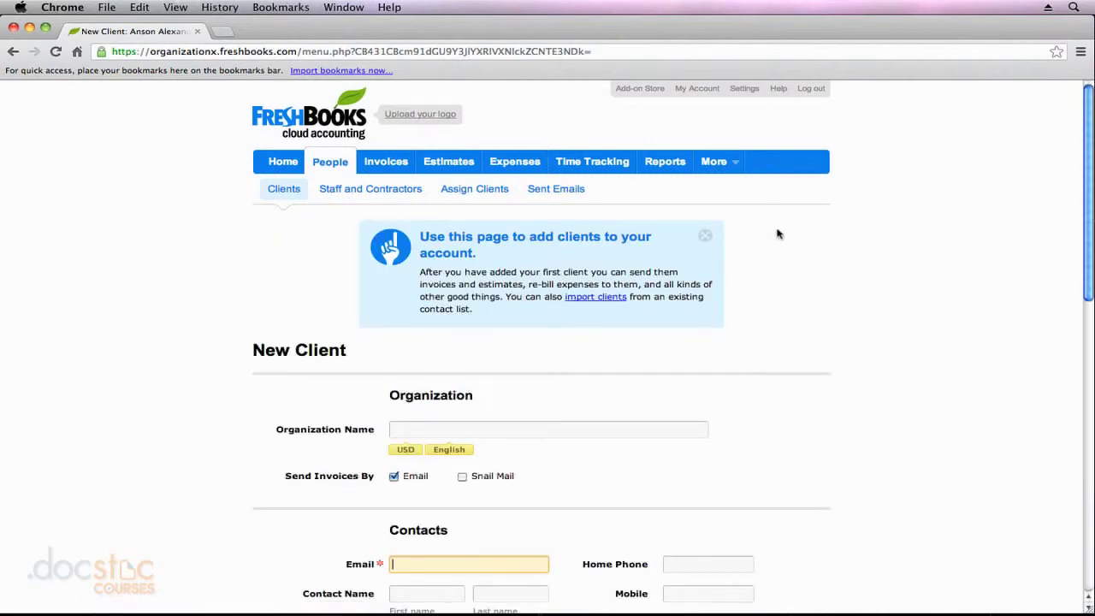
{"action": "scroll", "coordinate": [834, 249], "scroll_direction": "down", "scroll_amount": 3}
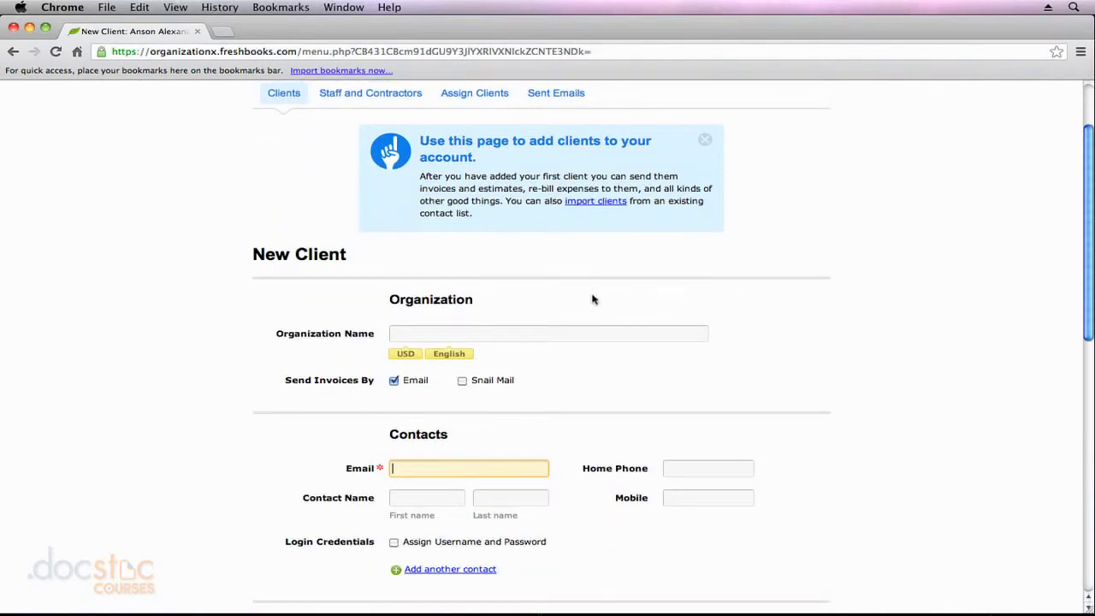
{"action": "left_click", "coordinate": [598, 333]}
{"action": "type", "text": "Comp"}
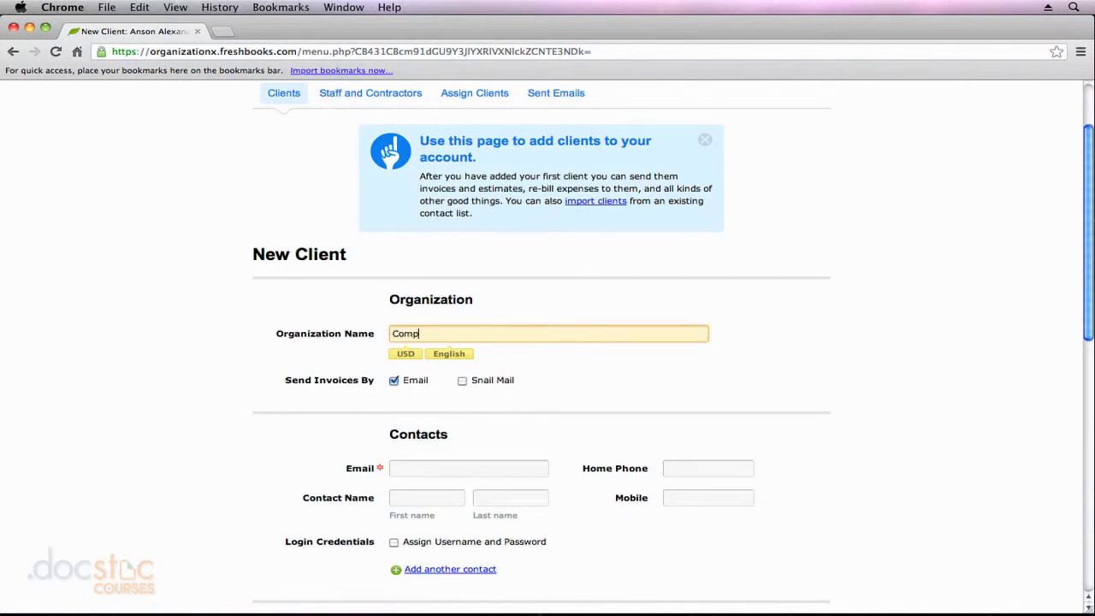
{"action": "type", "text": "any ABC"}
{"action": "left_click", "coordinate": [556, 380]}
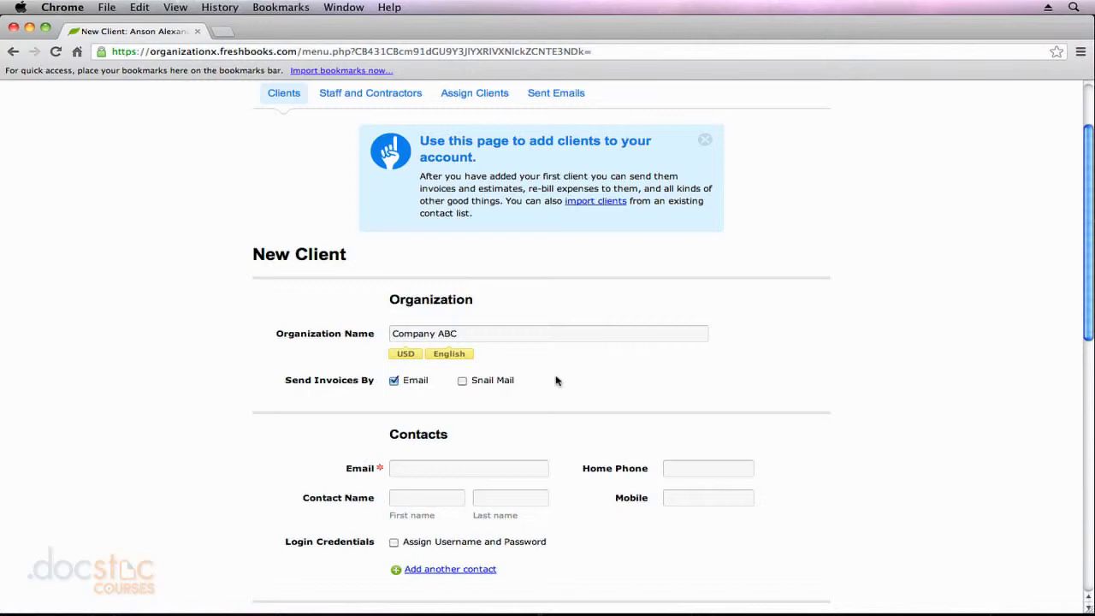
{"action": "scroll", "coordinate": [556, 380], "scroll_direction": "down", "scroll_amount": 1}
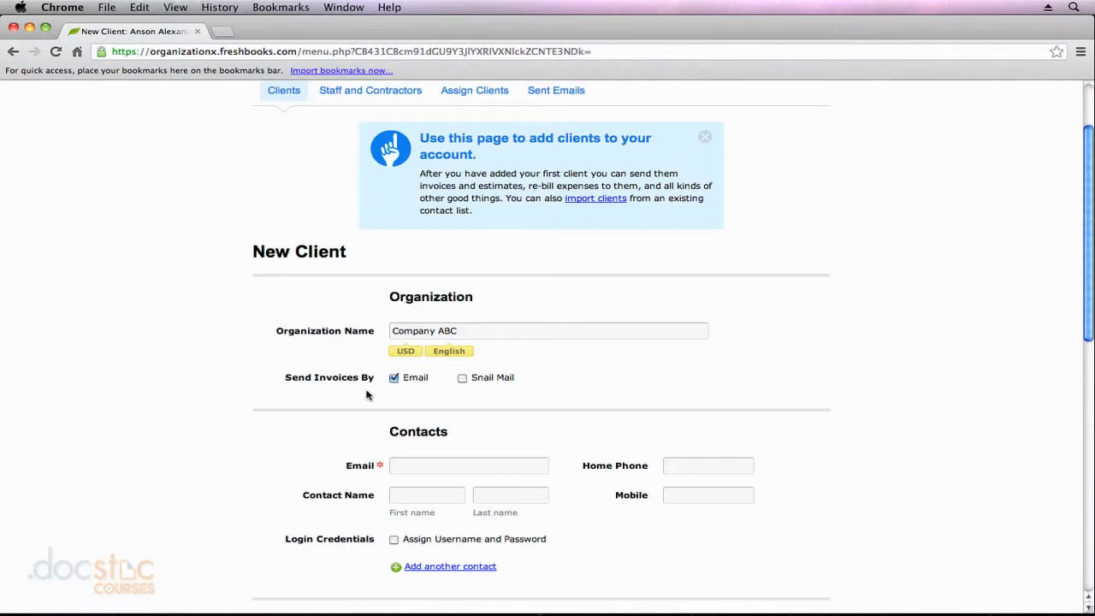
{"action": "scroll", "coordinate": [342, 396], "scroll_direction": "down", "scroll_amount": 2}
{"action": "scroll", "coordinate": [304, 393], "scroll_direction": "down", "scroll_amount": 1}
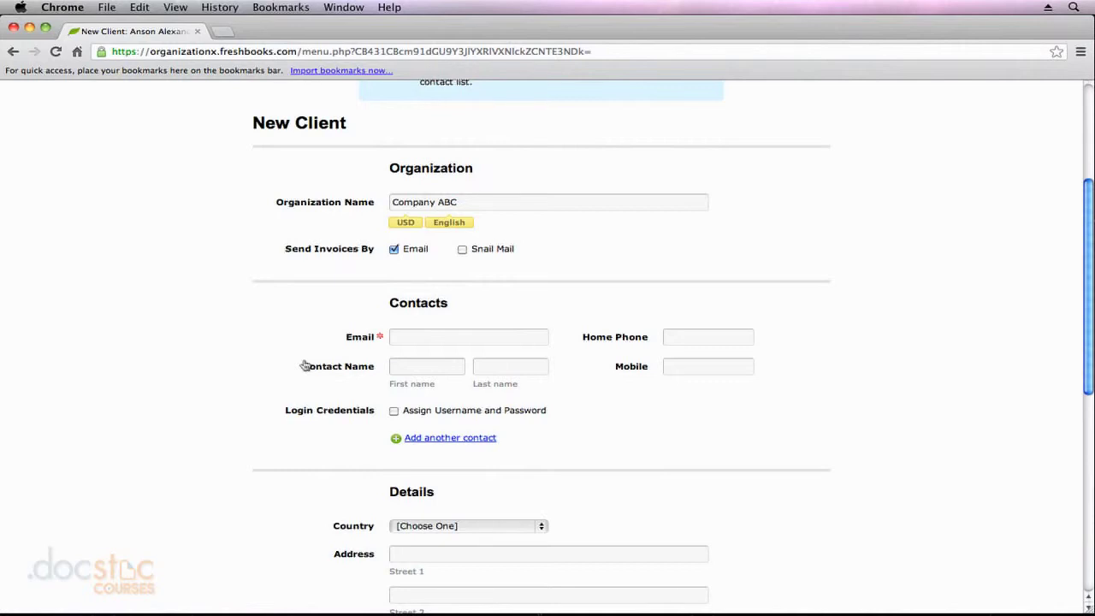
Step: Enter the contact's e-mail address and first and last name on the new client form
{"action": "left_click", "coordinate": [440, 342]}
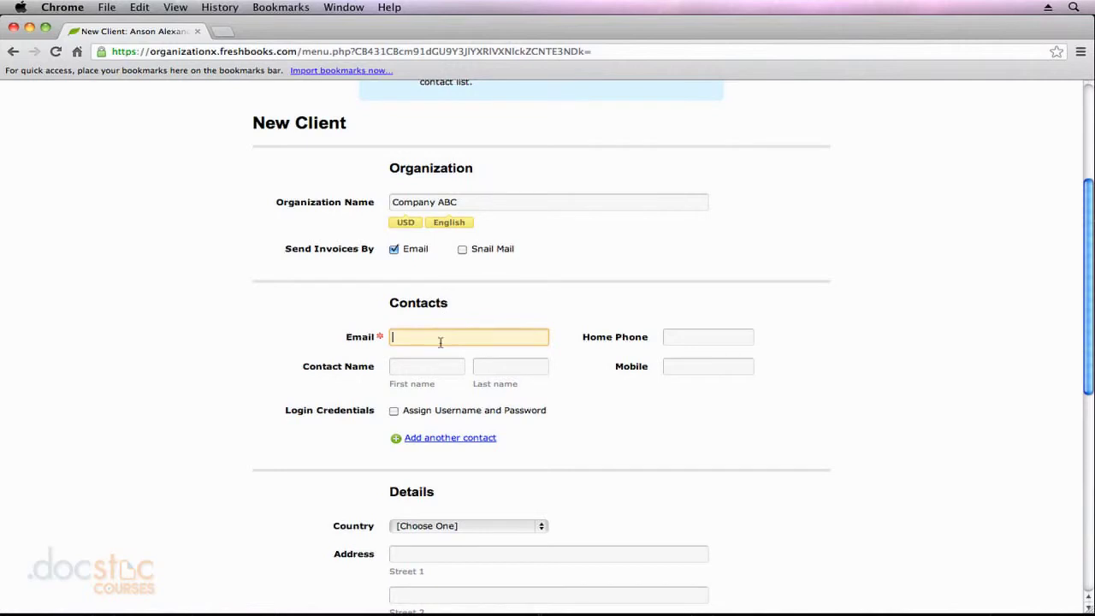
{"action": "left_click", "coordinate": [680, 336]}
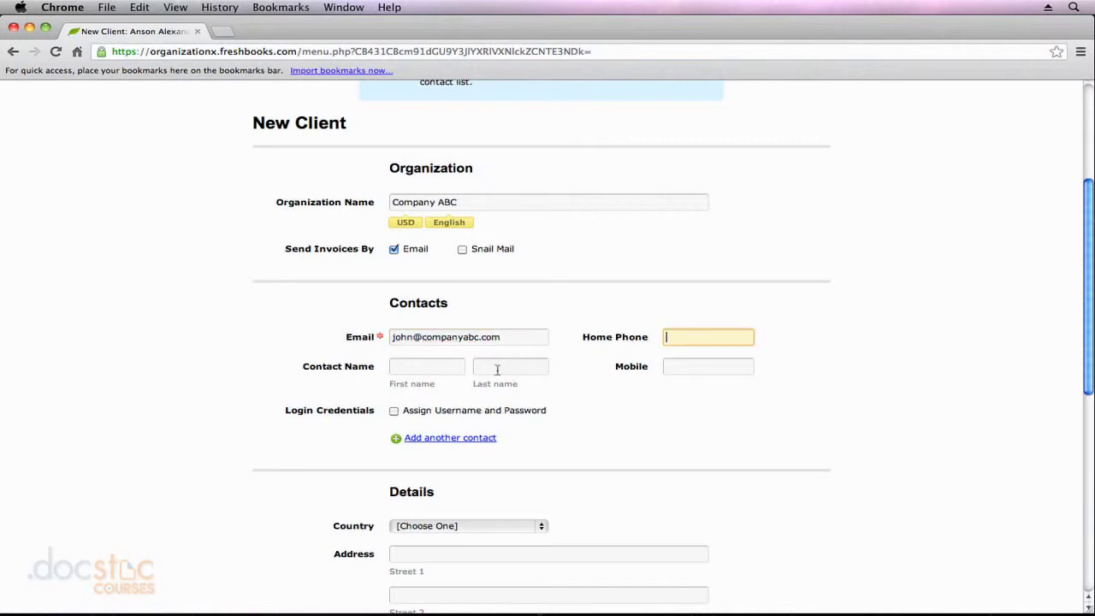
{"action": "left_click", "coordinate": [444, 369]}
{"action": "type", "text": "John"}
{"action": "key", "text": "Tab"}
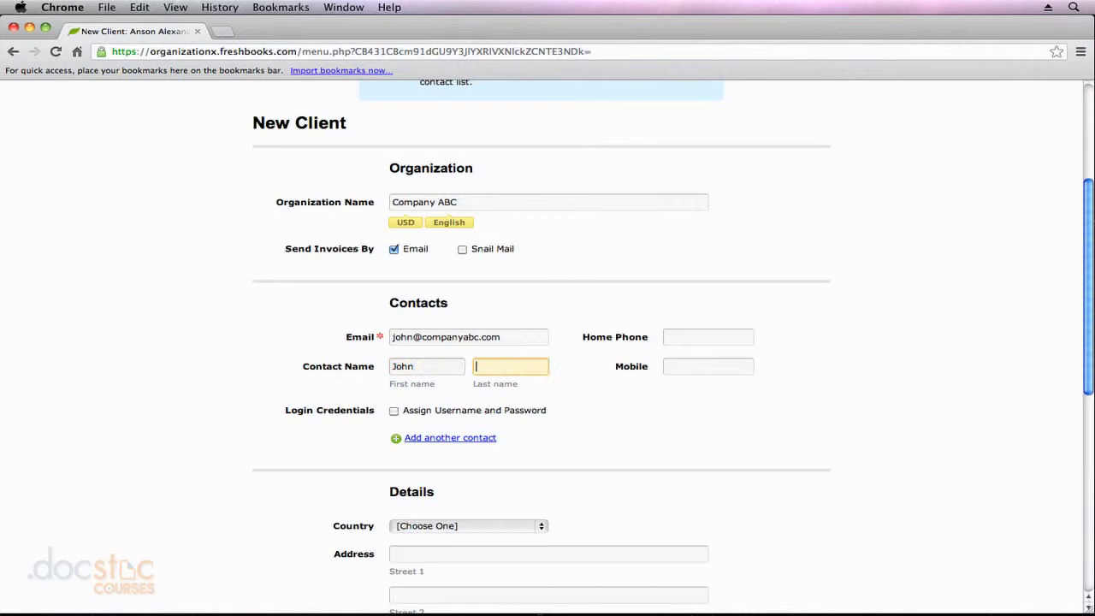
{"action": "type", "text": "Doe"}
{"action": "left_click", "coordinate": [565, 398]}
{"action": "scroll", "coordinate": [273, 372], "scroll_direction": "down", "scroll_amount": 2}
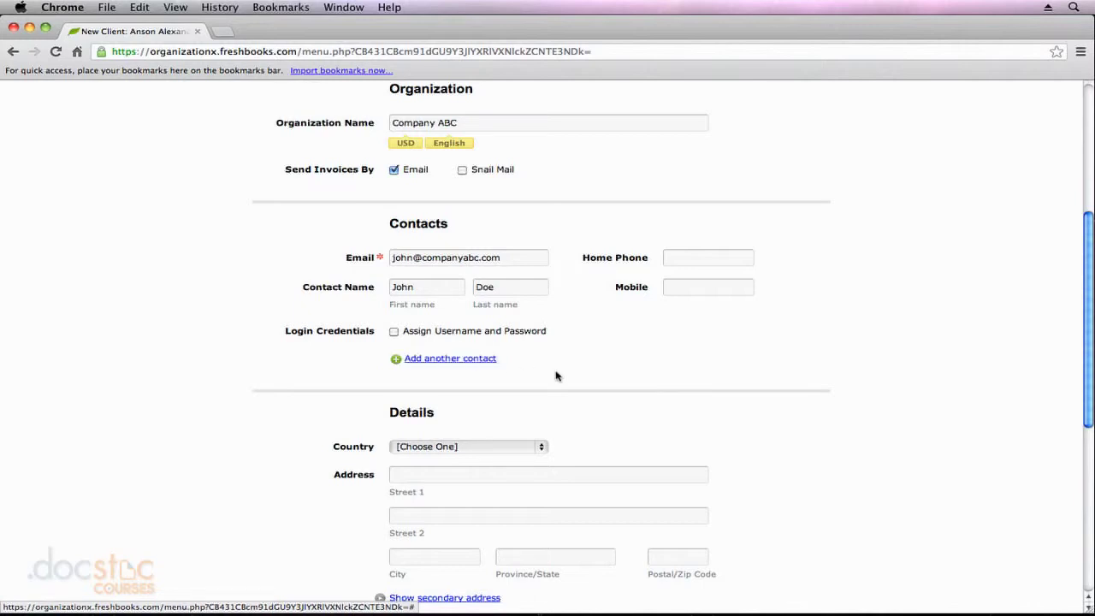
Step: Set the client's country to United States
{"action": "scroll", "coordinate": [689, 385], "scroll_direction": "down", "scroll_amount": 1}
{"action": "scroll", "coordinate": [710, 386], "scroll_direction": "down", "scroll_amount": 2}
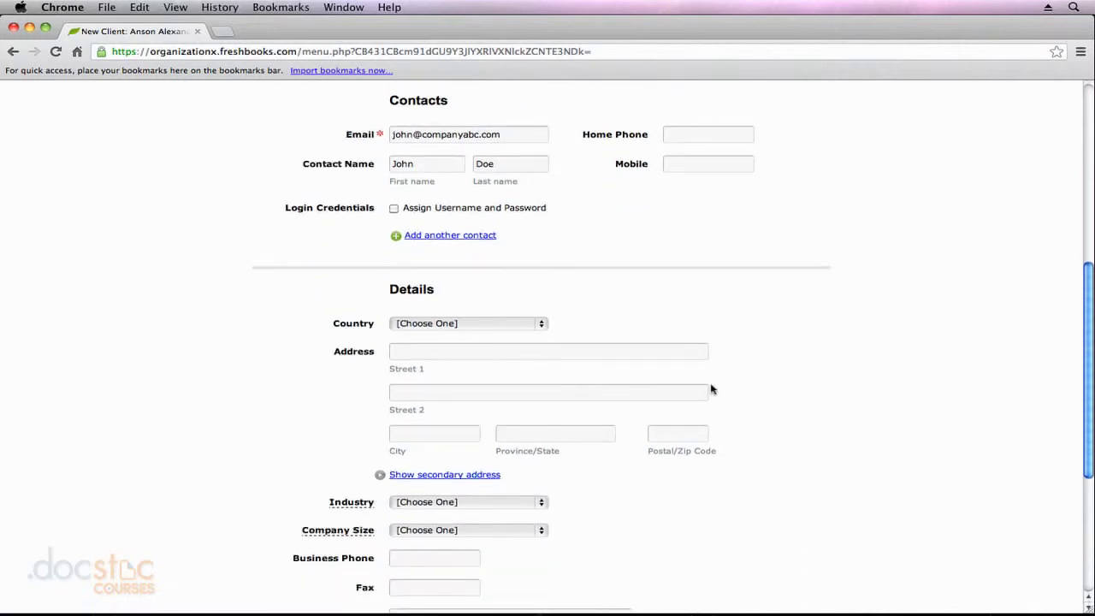
{"action": "left_click", "coordinate": [516, 324]}
{"action": "left_click", "coordinate": [516, 332]}
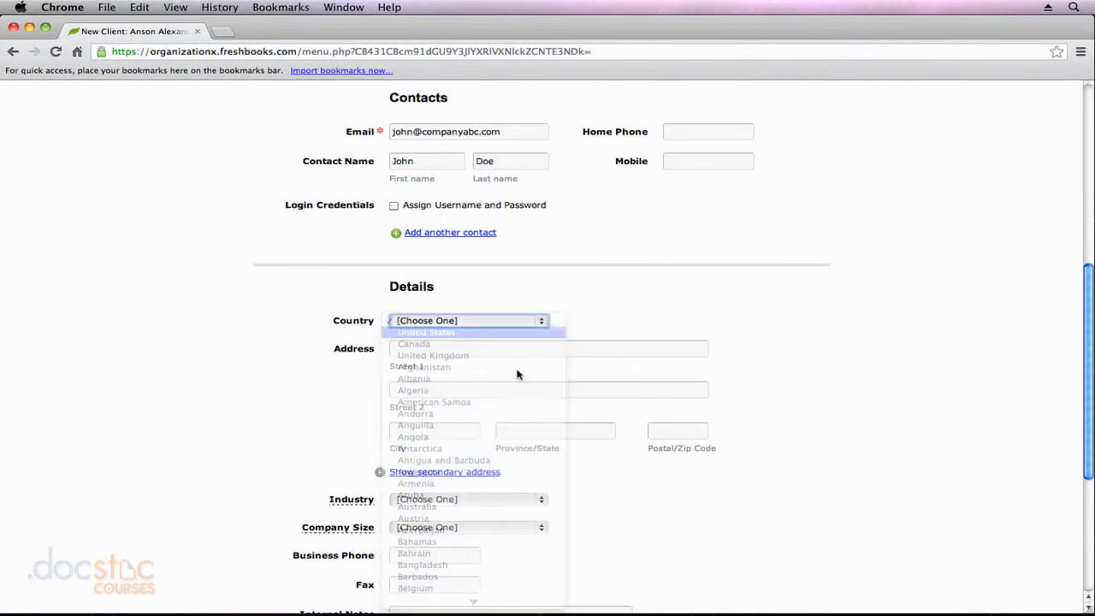
Step: Set the client's industry to Automotive
{"action": "scroll", "coordinate": [332, 376], "scroll_direction": "down", "scroll_amount": 2}
{"action": "scroll", "coordinate": [355, 374], "scroll_direction": "down", "scroll_amount": 2}
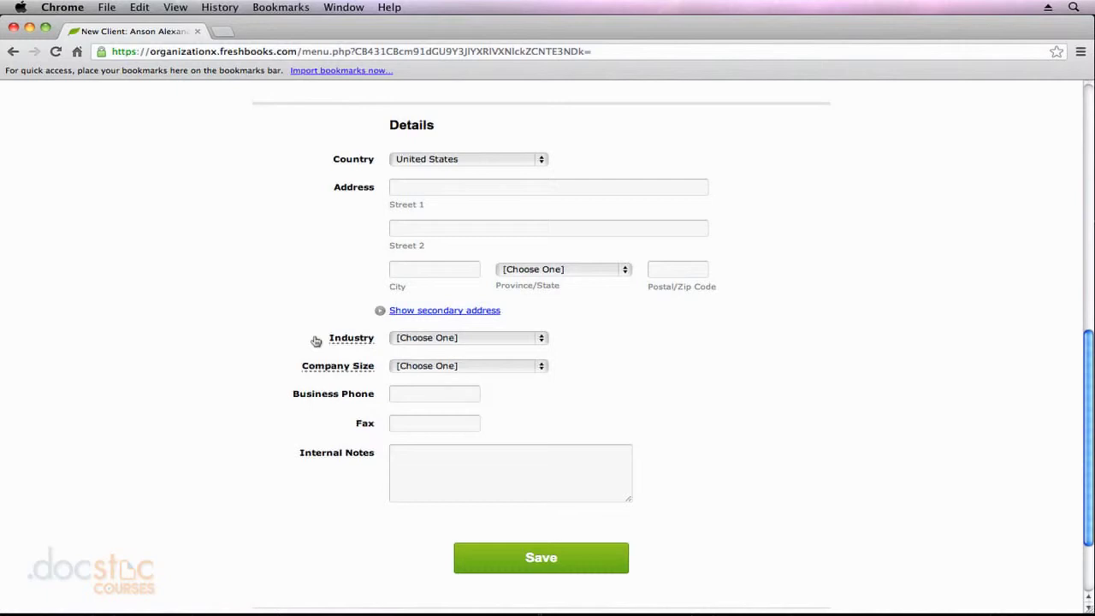
{"action": "scroll", "coordinate": [316, 341], "scroll_direction": "down", "scroll_amount": 1}
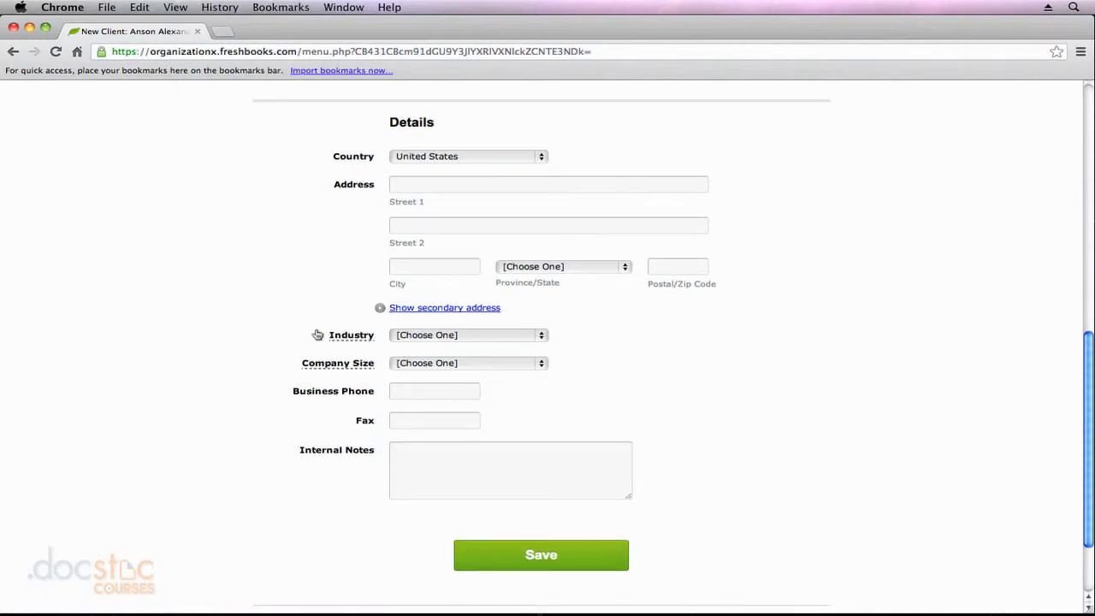
{"action": "left_click", "coordinate": [500, 336]}
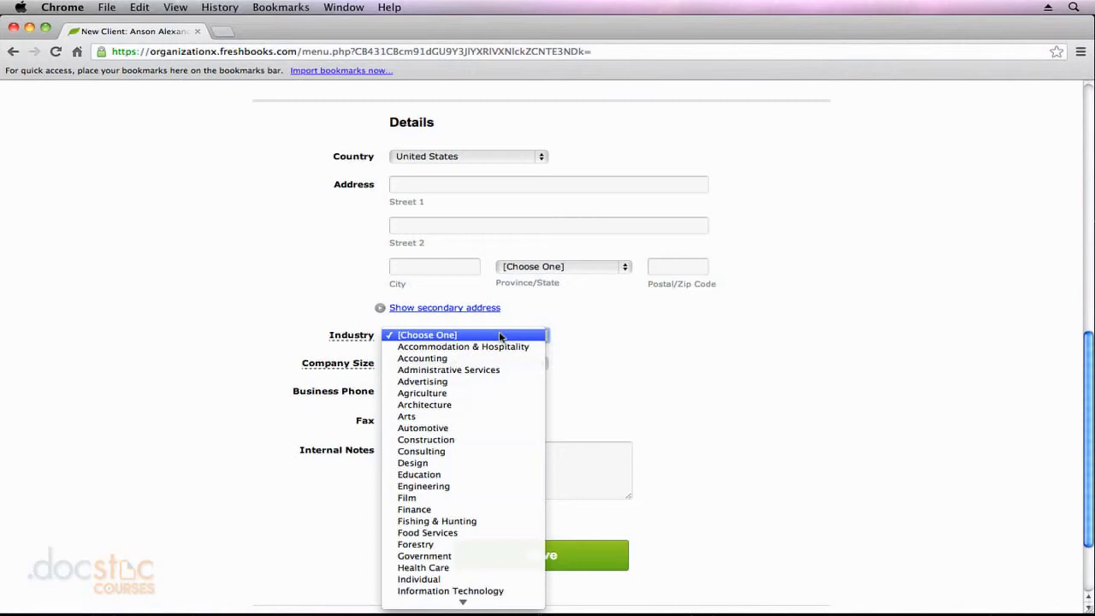
{"action": "left_click", "coordinate": [484, 429]}
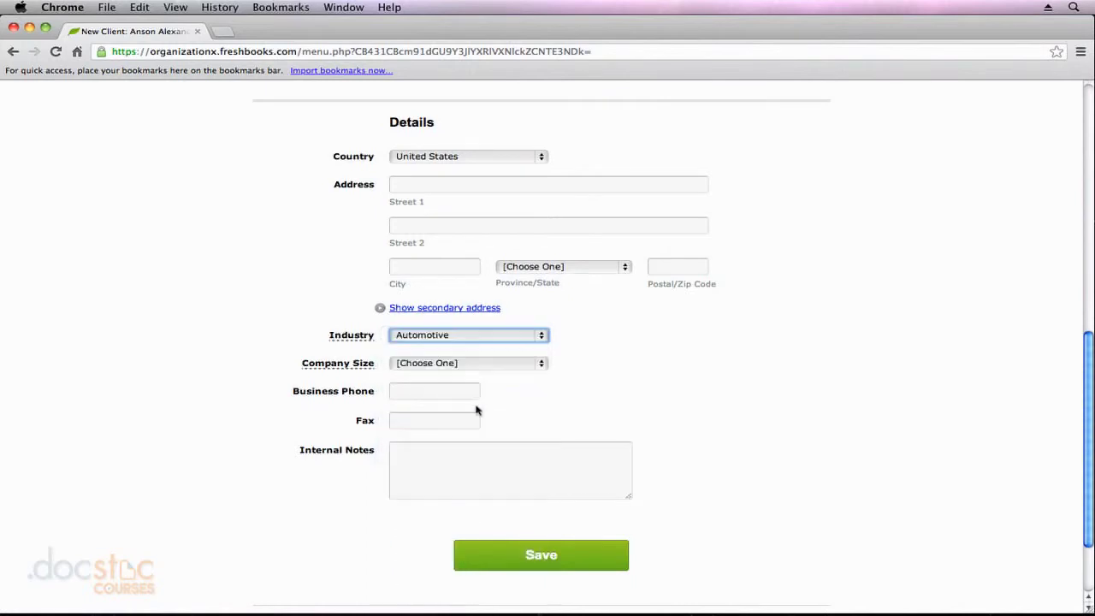
Step: Set the company size to 1-10 employees
{"action": "left_click", "coordinate": [487, 366]}
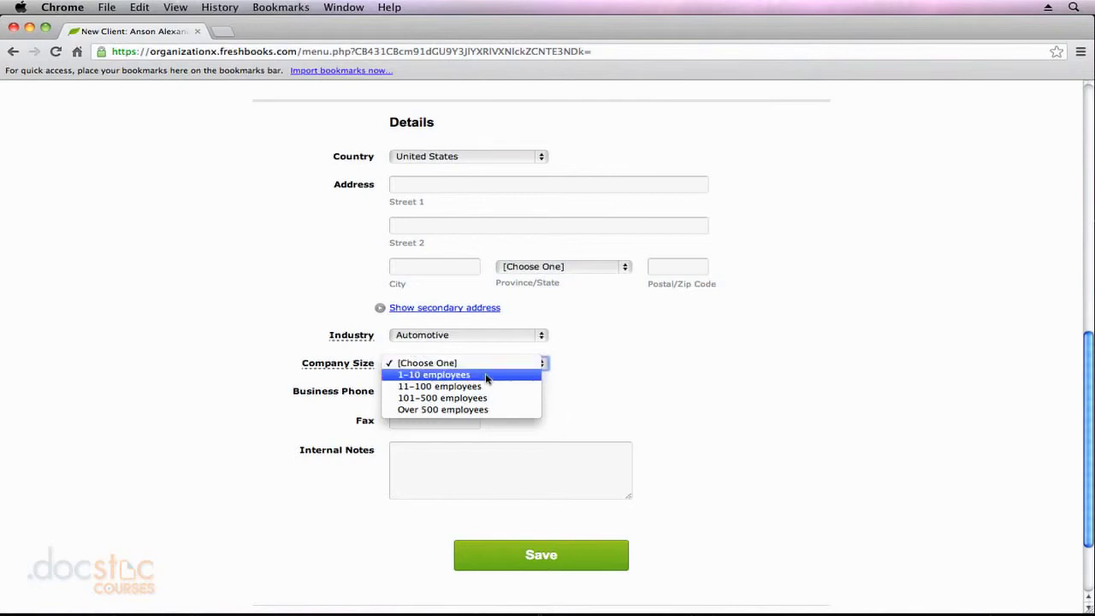
{"action": "left_click", "coordinate": [486, 376]}
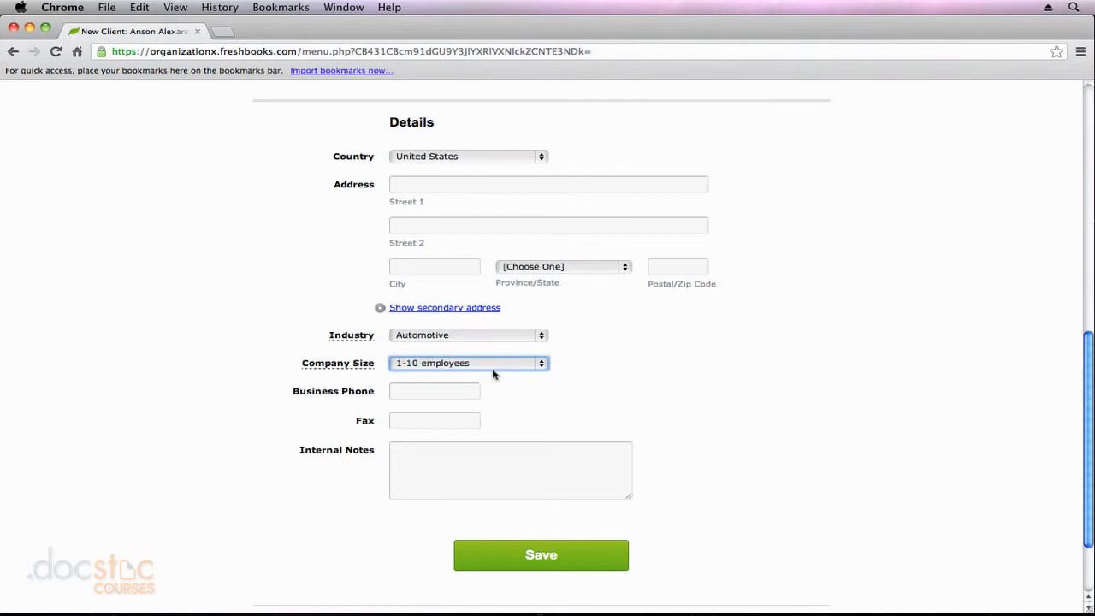
{"action": "left_click", "coordinate": [494, 366]}
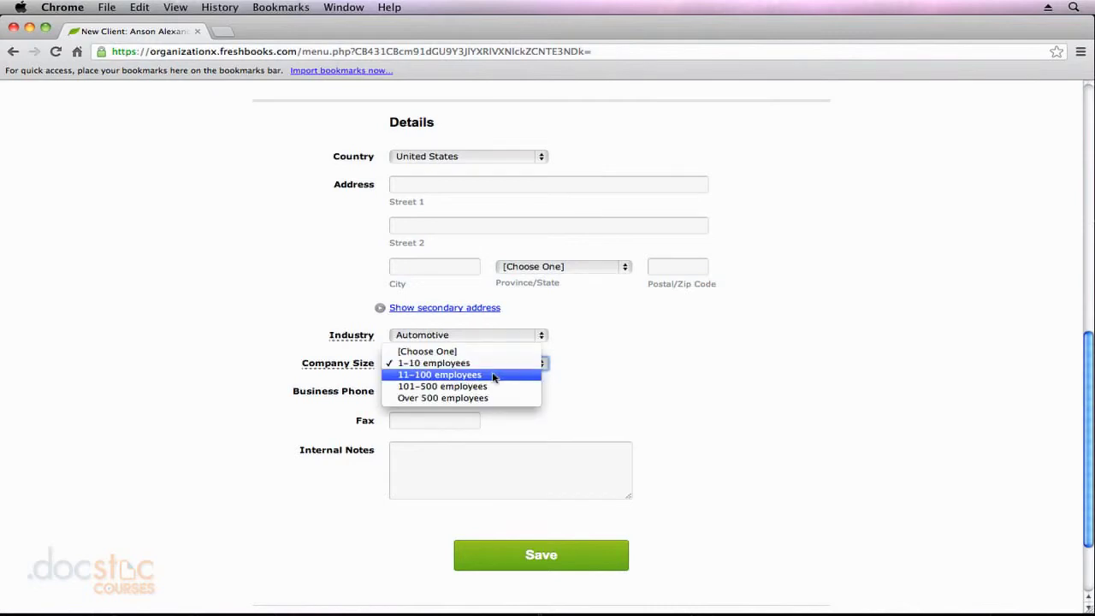
{"action": "left_click", "coordinate": [581, 390]}
{"action": "scroll", "coordinate": [261, 416], "scroll_direction": "down", "scroll_amount": 1}
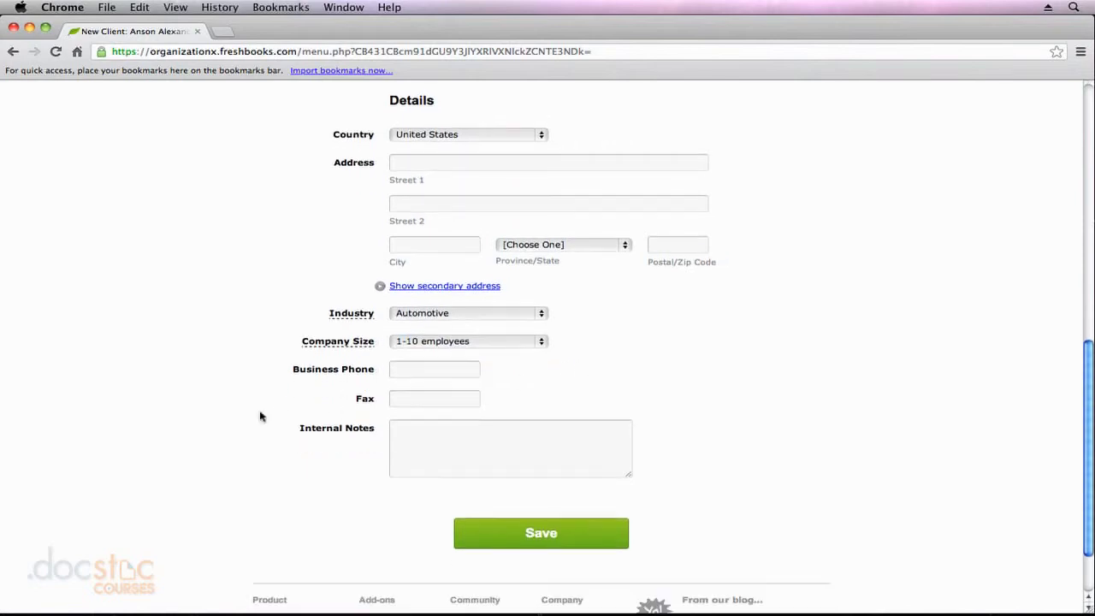
{"action": "scroll", "coordinate": [259, 411], "scroll_direction": "up", "scroll_amount": 1}
{"action": "scroll", "coordinate": [282, 427], "scroll_direction": "down", "scroll_amount": 1}
Step: Save the Company ABC client and review it in the resulting clients list
{"action": "left_click", "coordinate": [548, 540]}
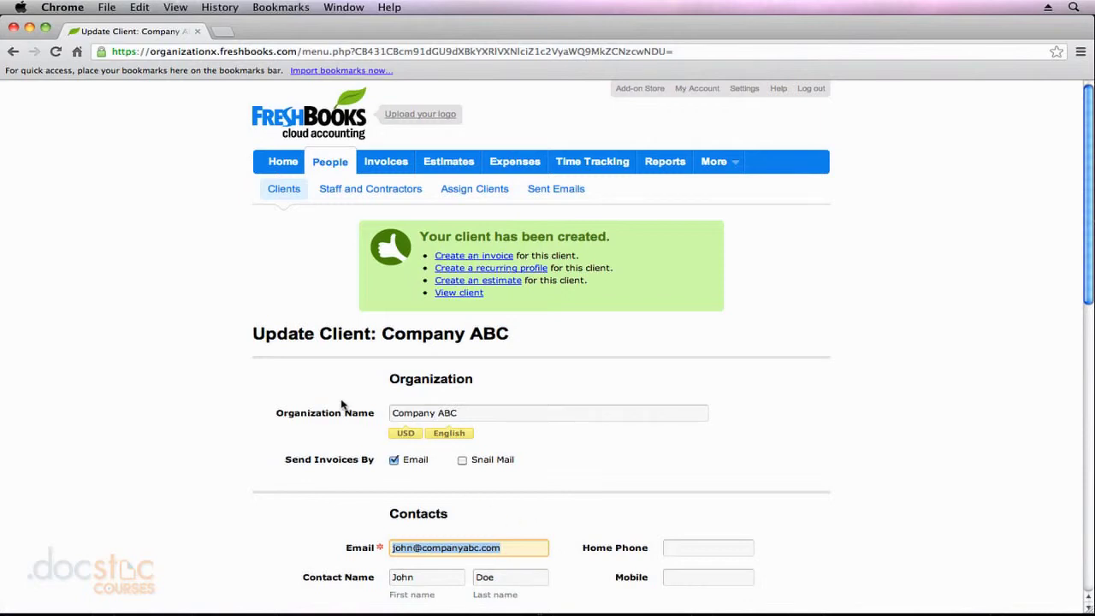
{"action": "triple_click", "coordinate": [252, 335]}
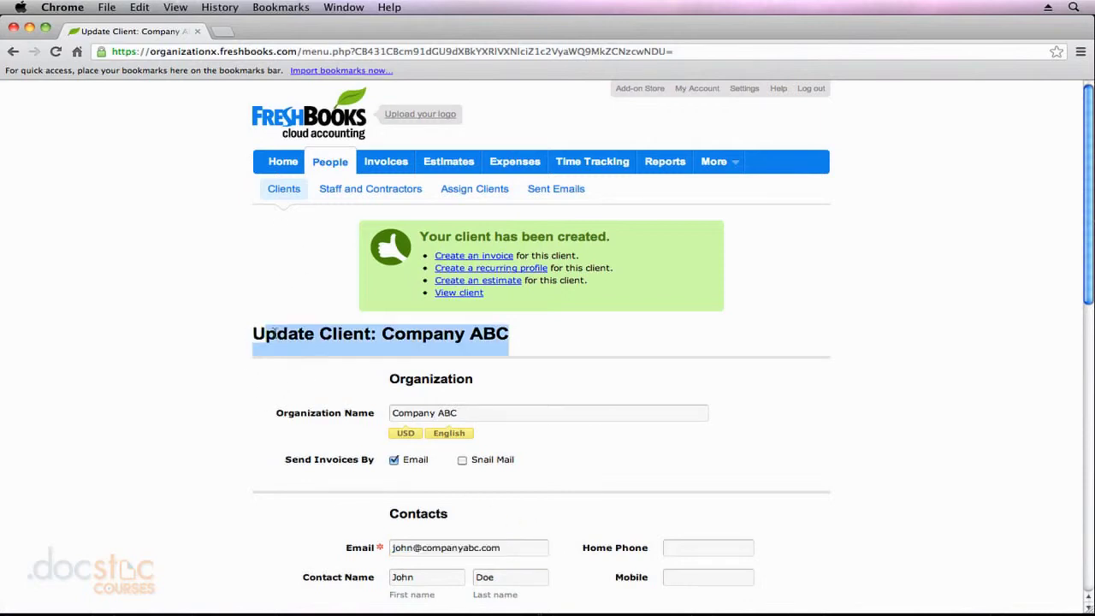
{"action": "left_click", "coordinate": [361, 378]}
{"action": "scroll", "coordinate": [285, 387], "scroll_direction": "down", "scroll_amount": 1}
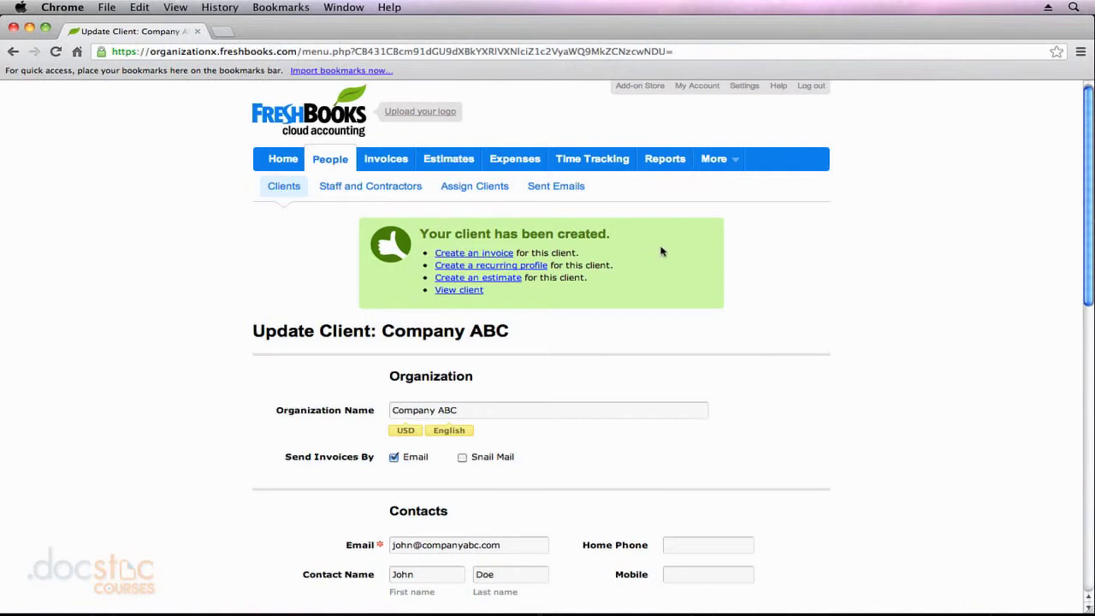
{"action": "scroll", "coordinate": [751, 281], "scroll_direction": "down", "scroll_amount": 5}
{"action": "scroll", "coordinate": [606, 359], "scroll_direction": "down", "scroll_amount": 5}
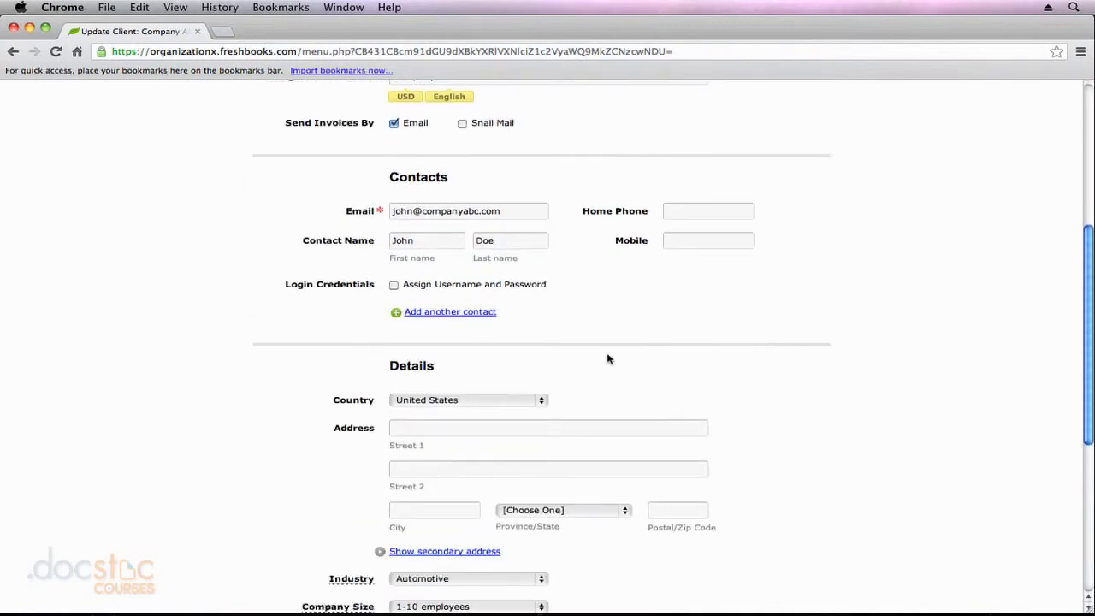
{"action": "scroll", "coordinate": [621, 350], "scroll_direction": "down", "scroll_amount": 3}
{"action": "scroll", "coordinate": [626, 350], "scroll_direction": "down", "scroll_amount": 5}
{"action": "scroll", "coordinate": [625, 355], "scroll_direction": "up", "scroll_amount": 7}
{"action": "scroll", "coordinate": [626, 361], "scroll_direction": "up", "scroll_amount": 10}
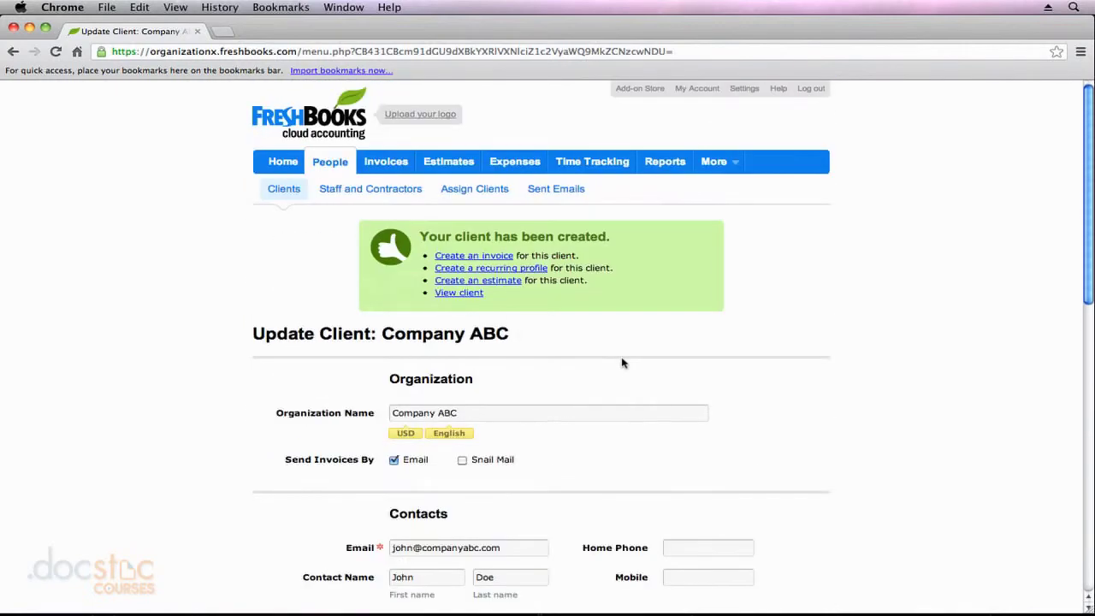
Step: Open the clients list and bring up Company ABC's quick actions menu
{"action": "left_click", "coordinate": [285, 190]}
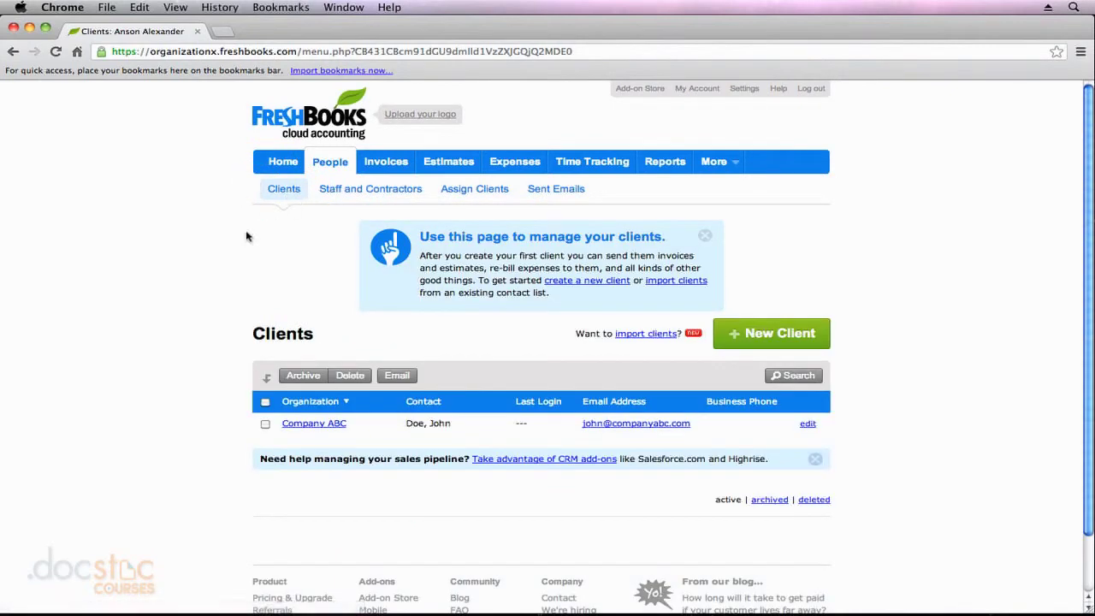
{"action": "scroll", "coordinate": [191, 301], "scroll_direction": "down", "scroll_amount": 1}
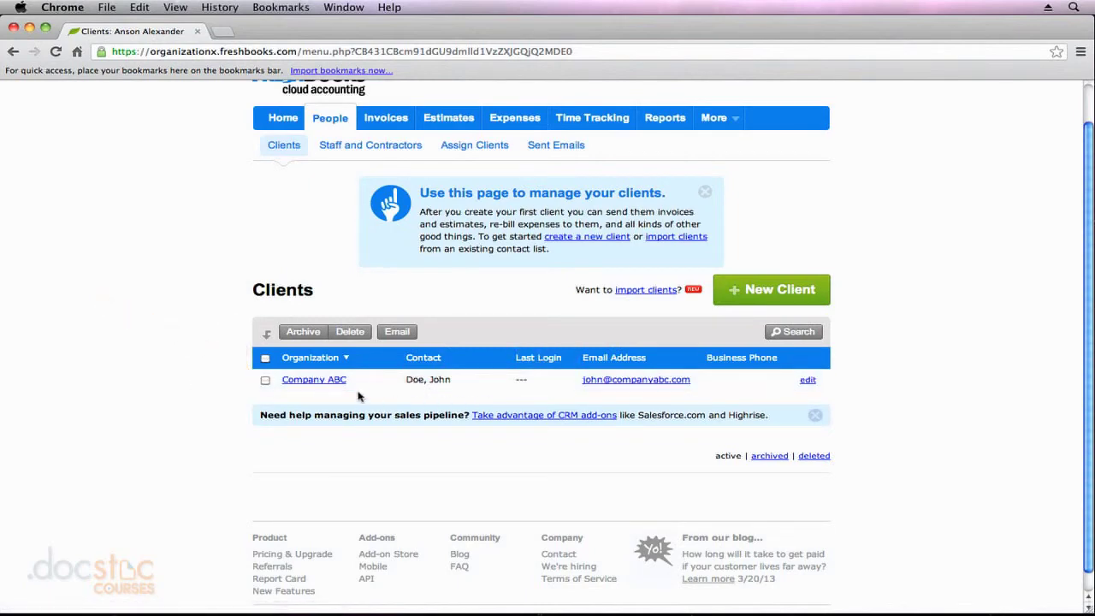
{"action": "triple_click", "coordinate": [319, 384]}
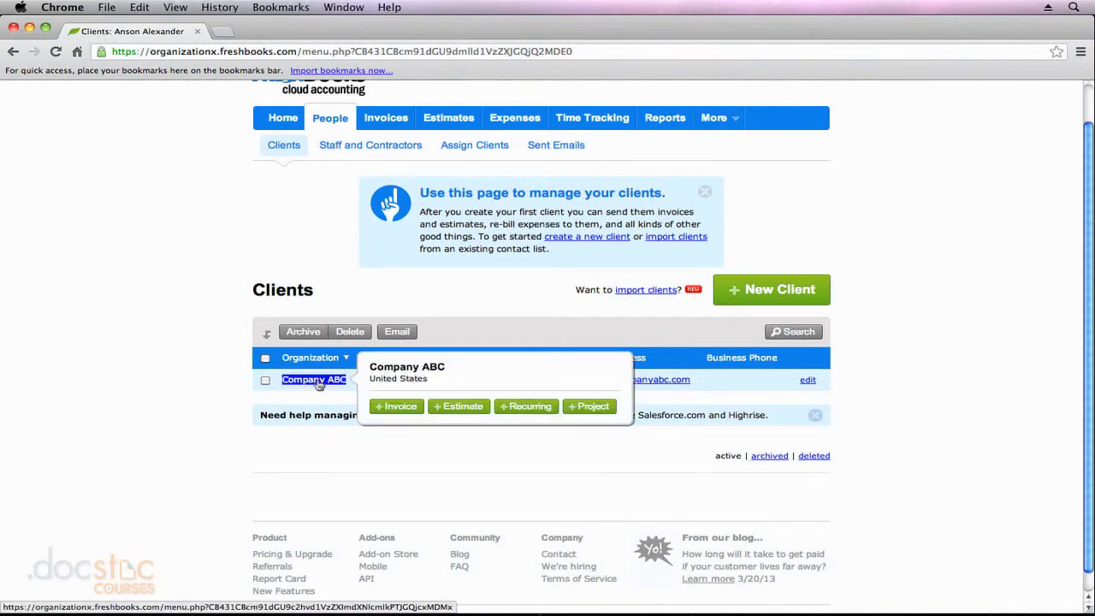
{"action": "left_click", "coordinate": [368, 389]}
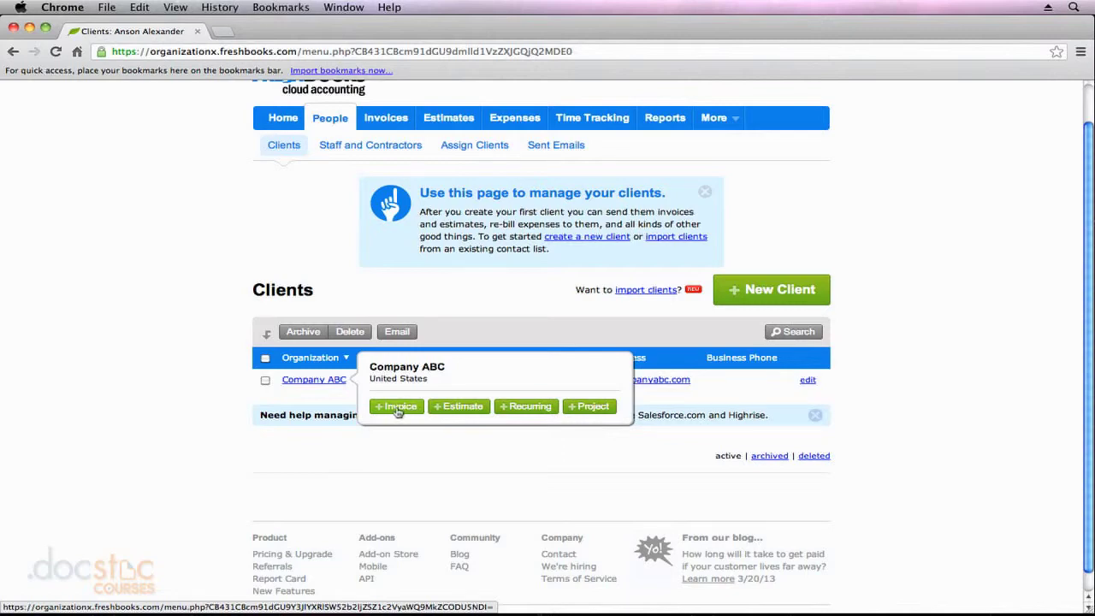
Step: Open Company ABC's details page showing the $0.00 balance and its contact
{"action": "left_click", "coordinate": [324, 379]}
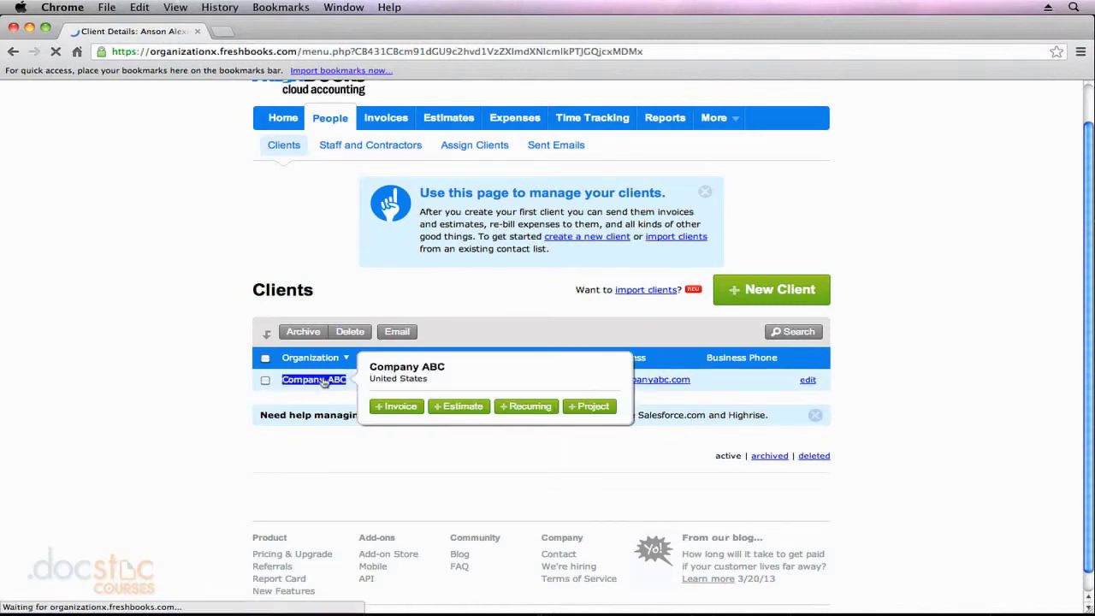
{"action": "scroll", "coordinate": [178, 313], "scroll_direction": "down", "scroll_amount": 1}
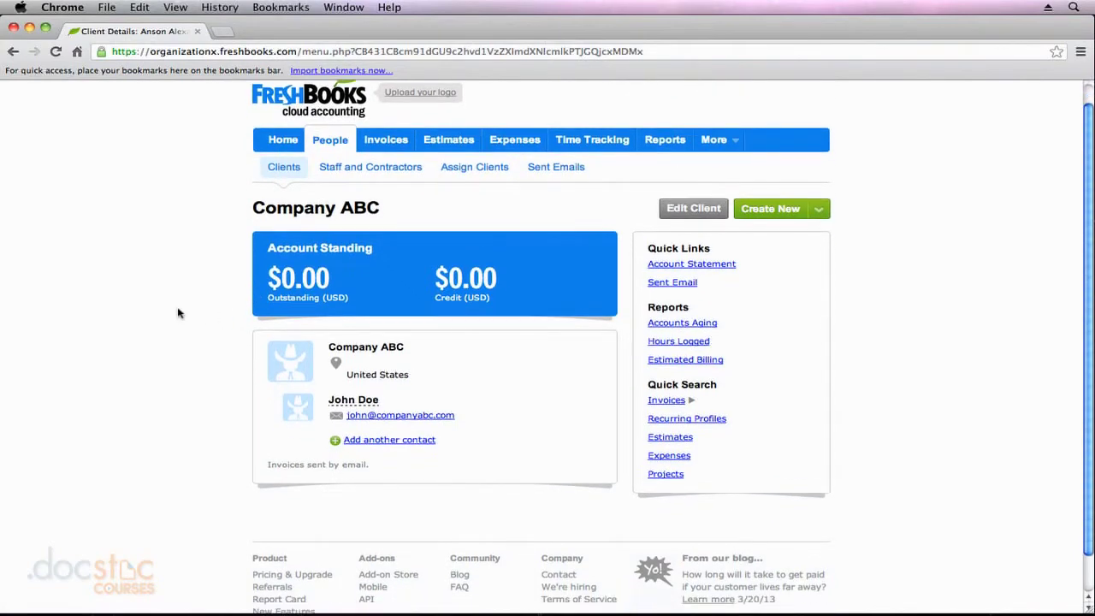
{"action": "scroll", "coordinate": [188, 306], "scroll_direction": "down", "scroll_amount": 1}
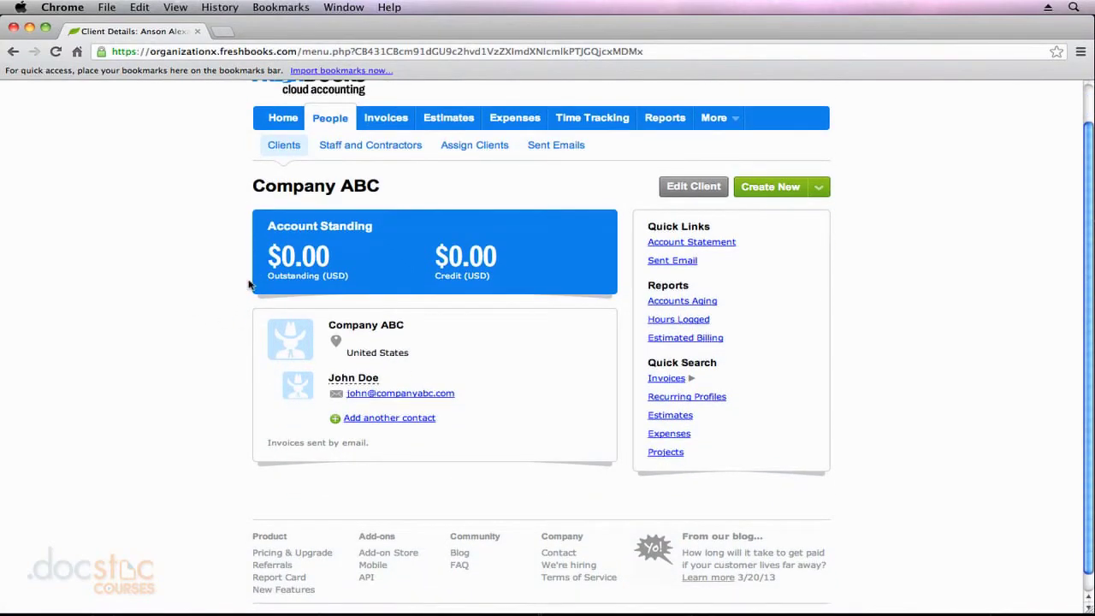